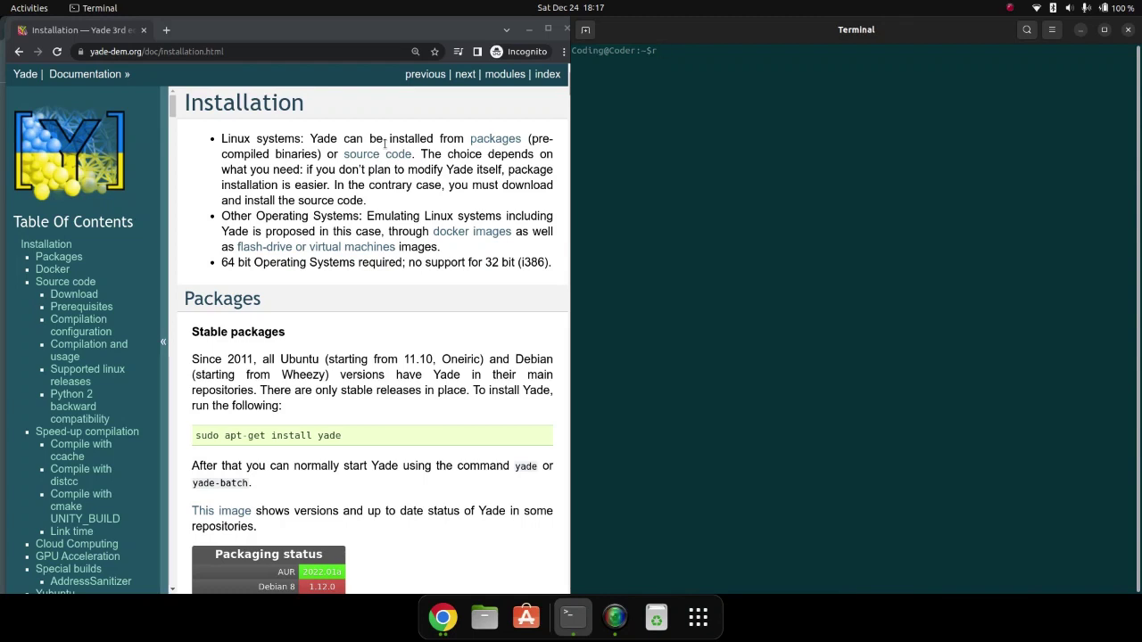
- Clear the stray character from the terminal prompt beside the Yade installation page
key("BackSpace")
- Run the copied 'sudo apt-get install yade' command, enter the sudo password and confirm with y
left_click_drag(190, 437, 339, 436)
key("ctrl+c")
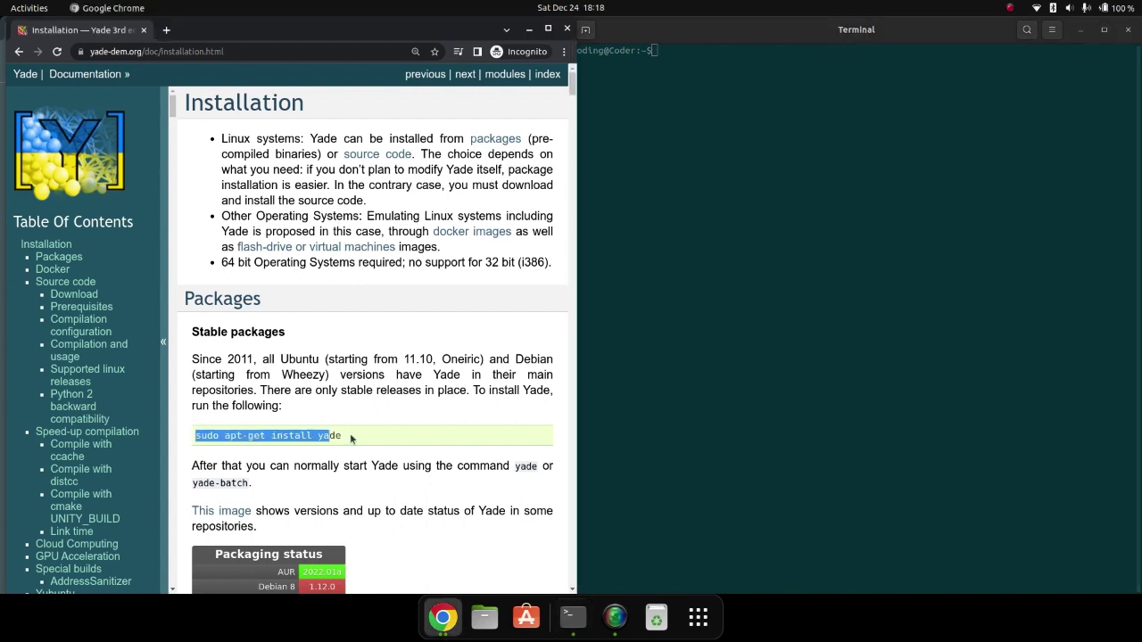
left_click(763, 198)
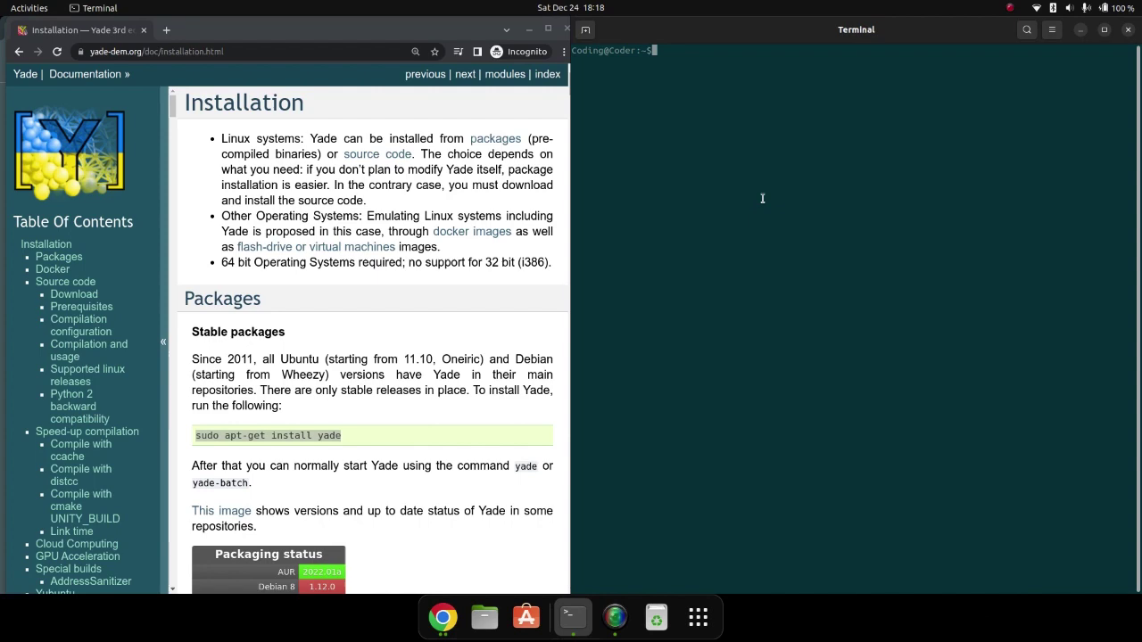
key("ctrl+shift+v")
key("Return")
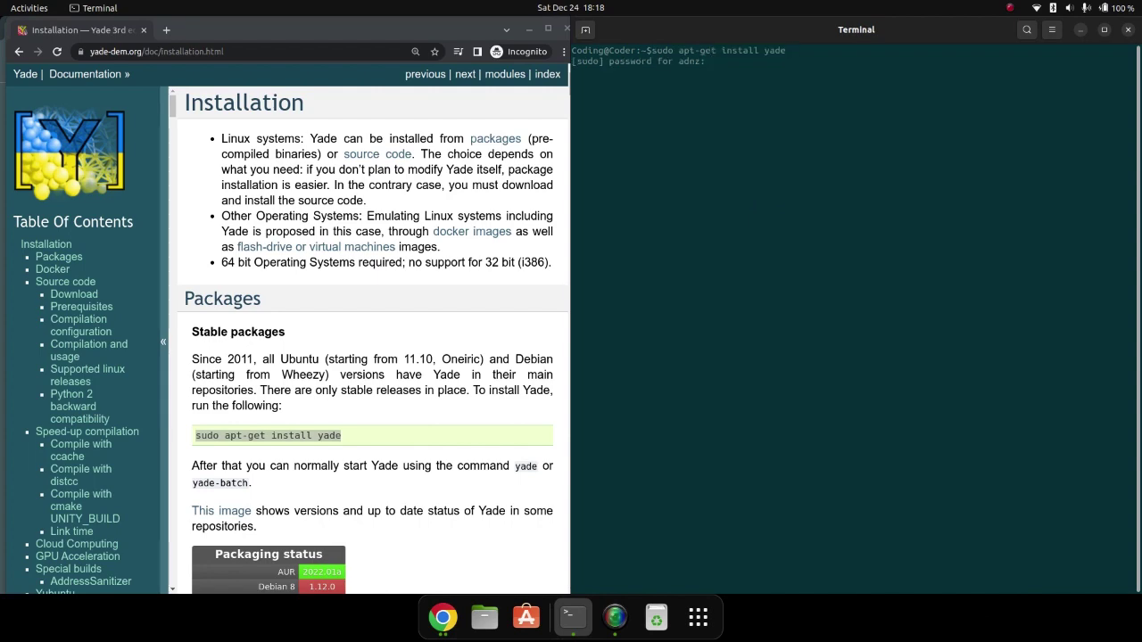
key("Return")
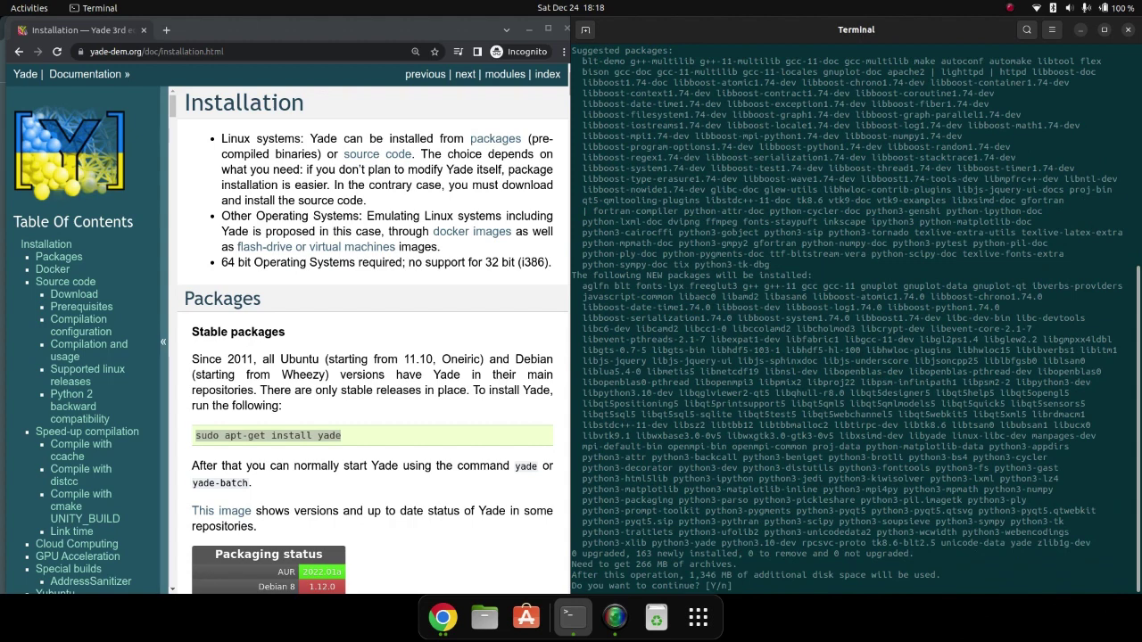
type("y")
key("Return")
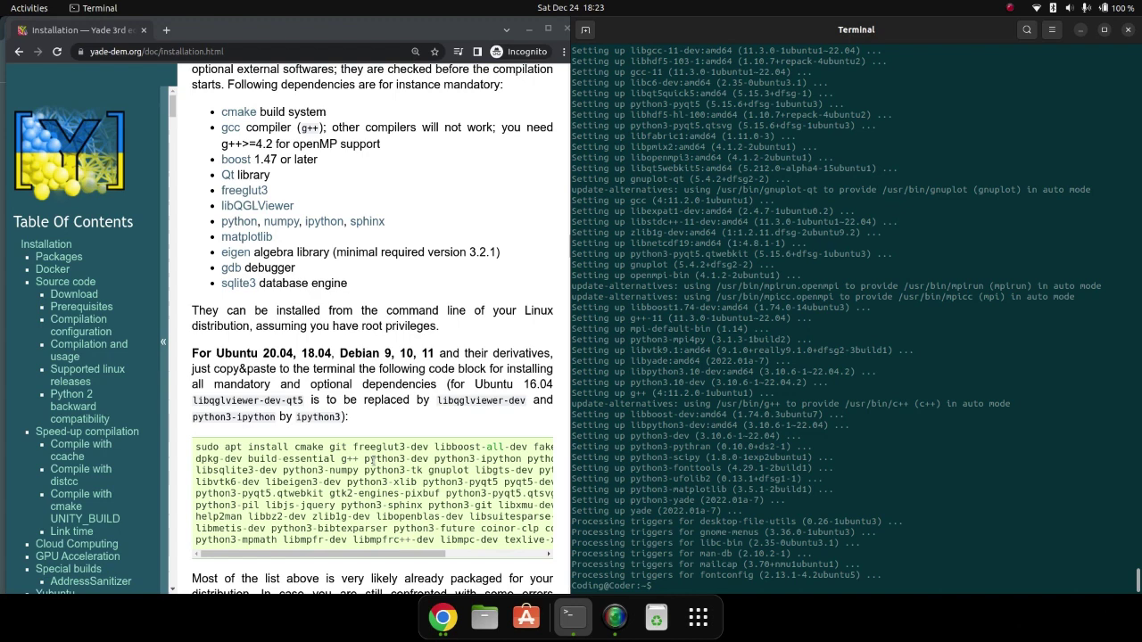
- Launch Yade 2022.01a, test it with print('yes'), and open the controller with F12
scroll(293, 487, "down", 2)
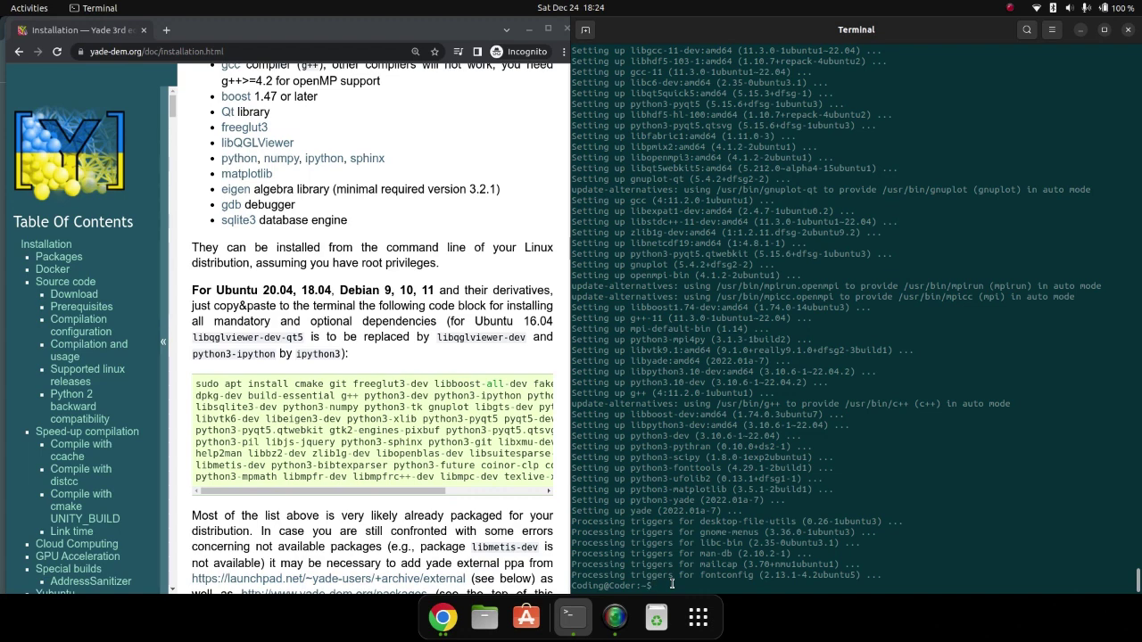
type("yade")
key("Return")
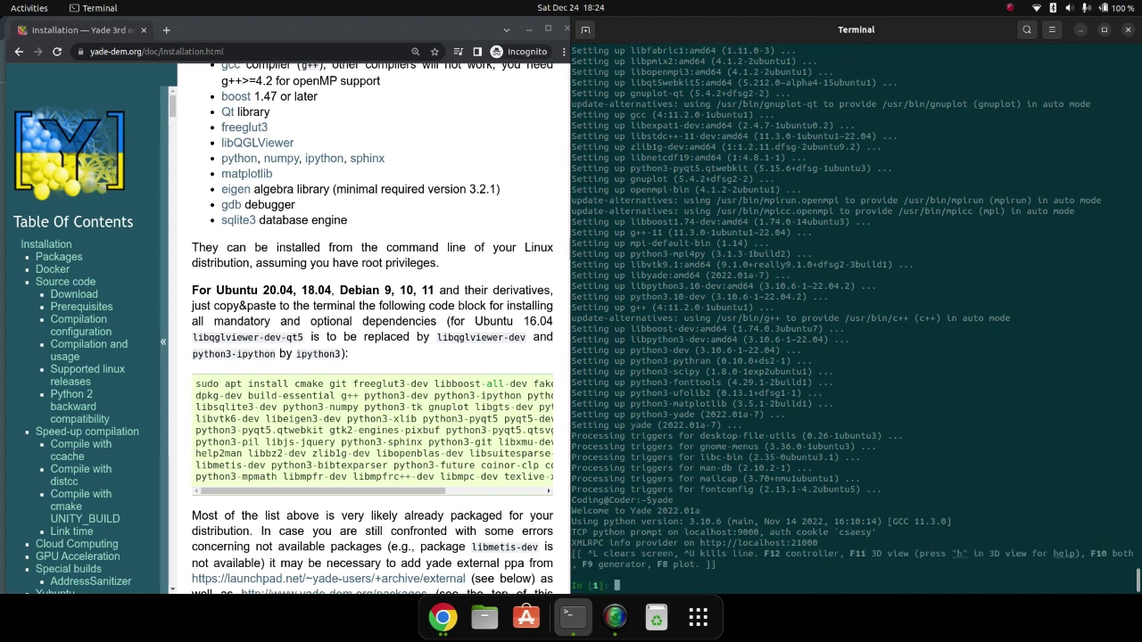
type("print('yes')")
key("Return")
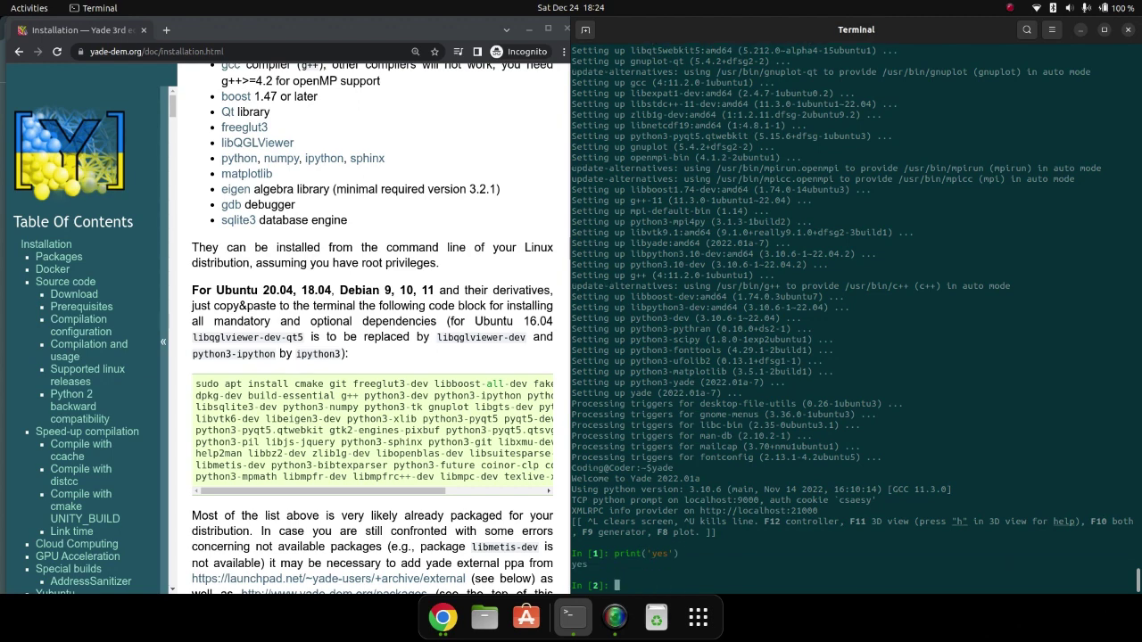
key("F12")
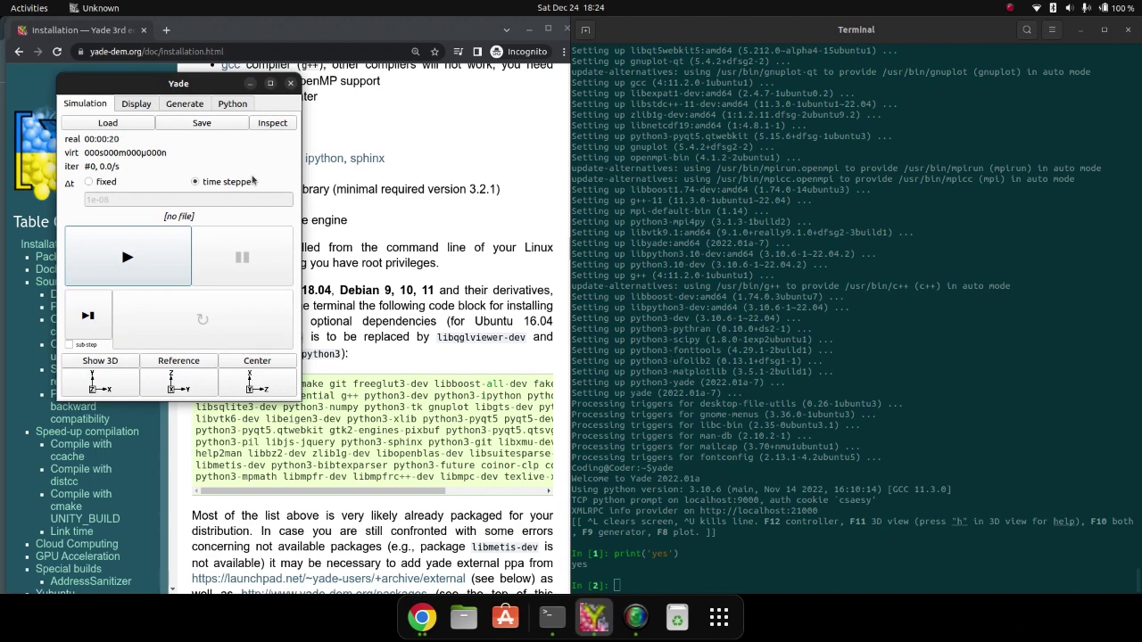
- Move the Yade controller to the centre-right, then close it
left_click_drag(162, 82, 588, 129)
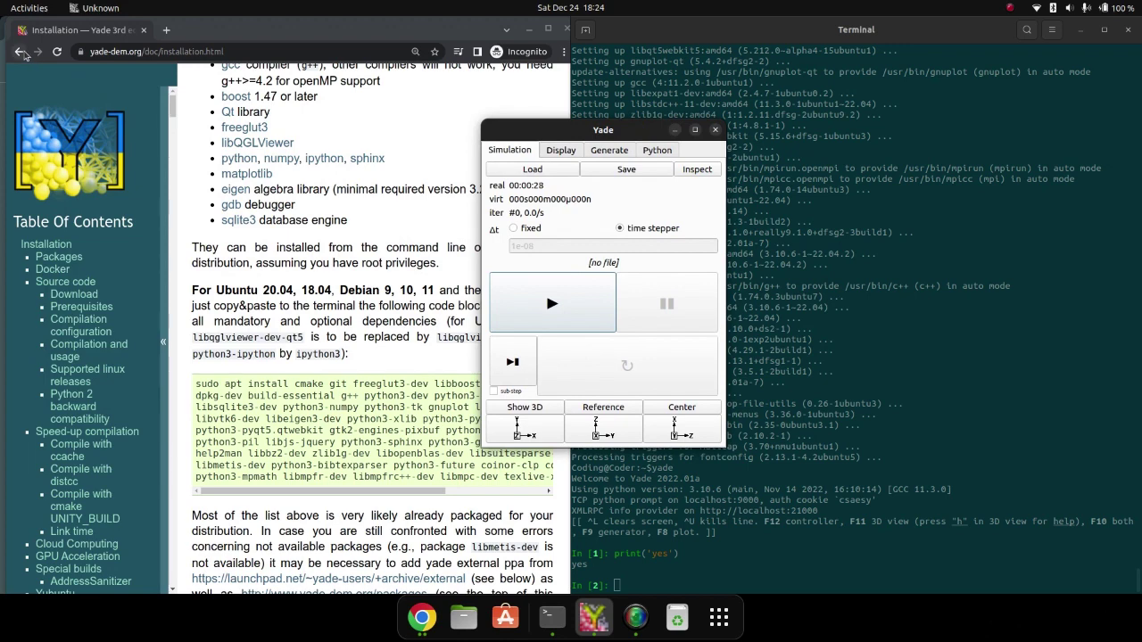
left_click(714, 129)
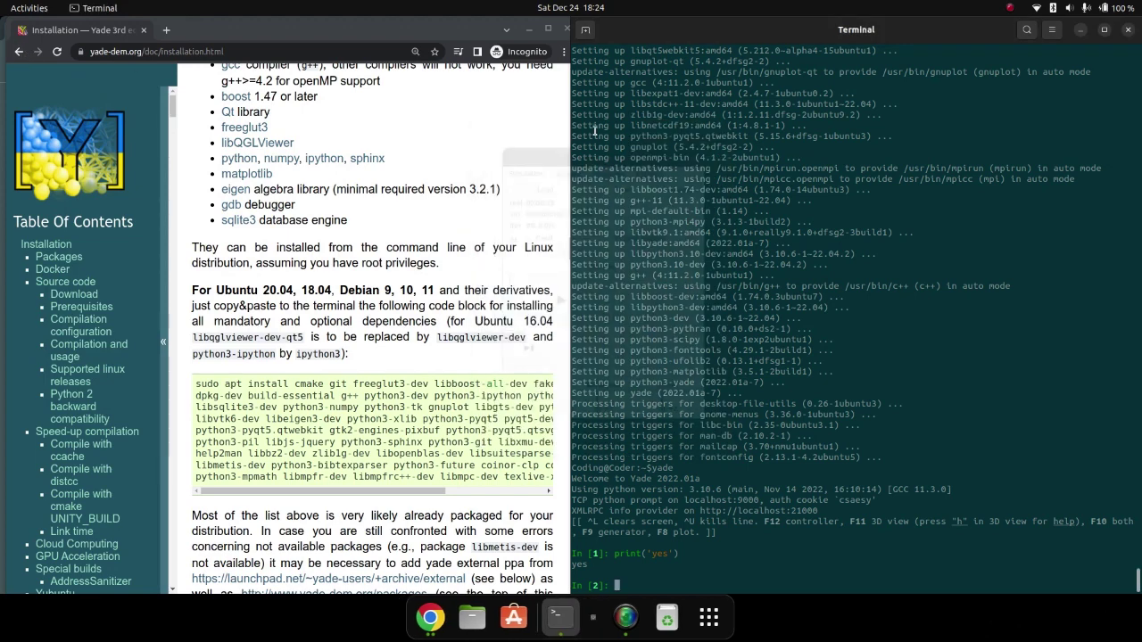
- Go from the Google results via Tutorial to Examples with tutorial and select the bouncing sphere script
left_click(18, 51)
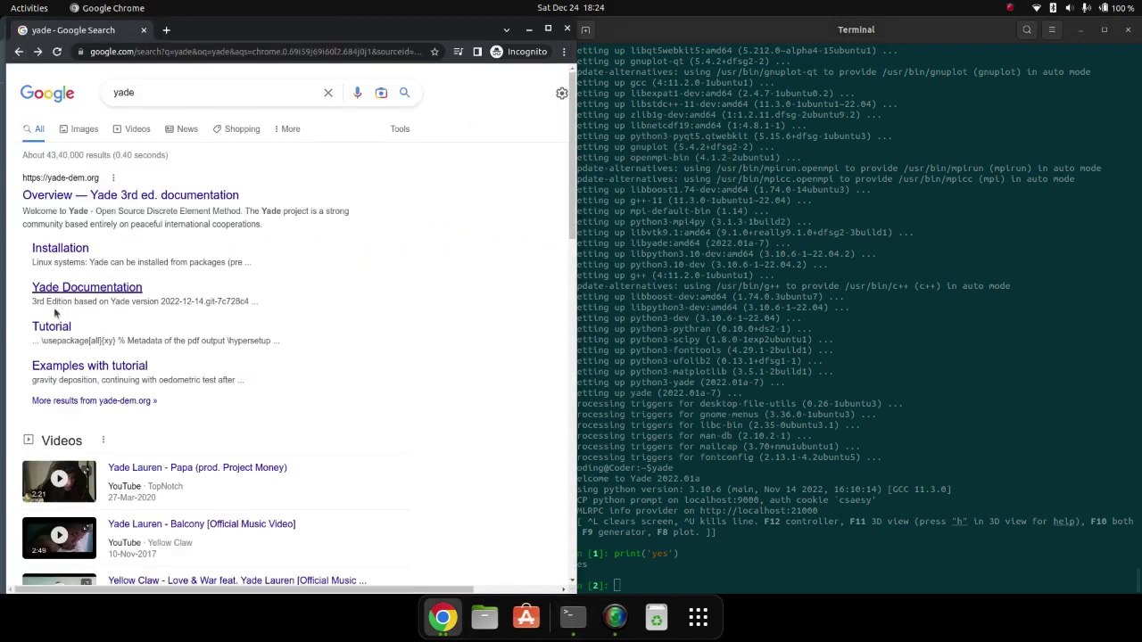
left_click(51, 327)
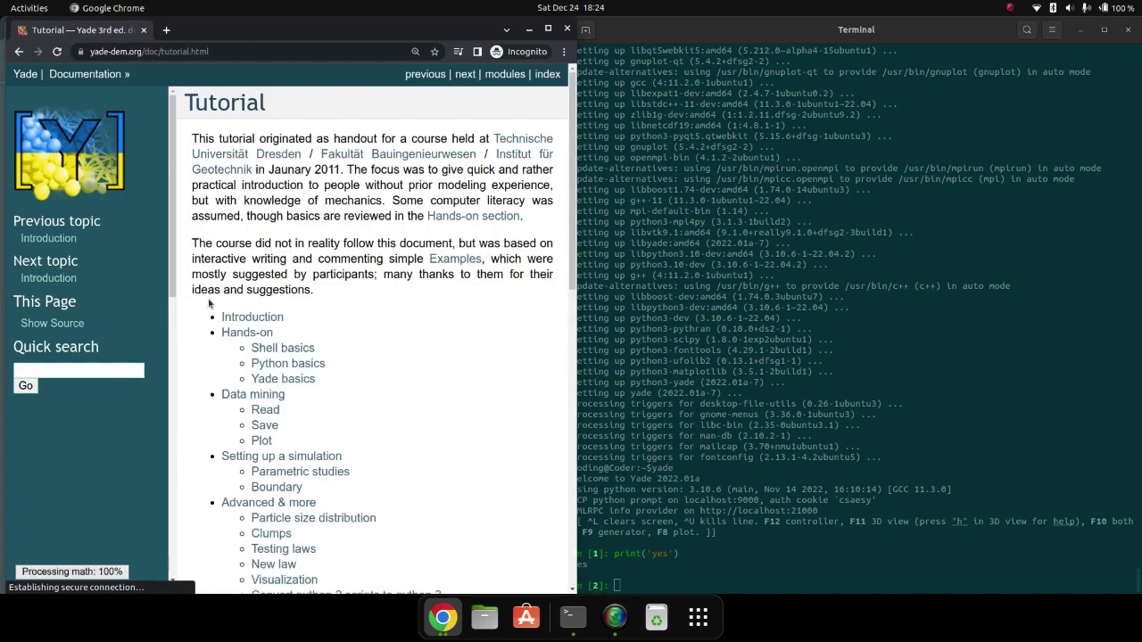
scroll(279, 437, "down", 1)
scroll(280, 437, "down", 2)
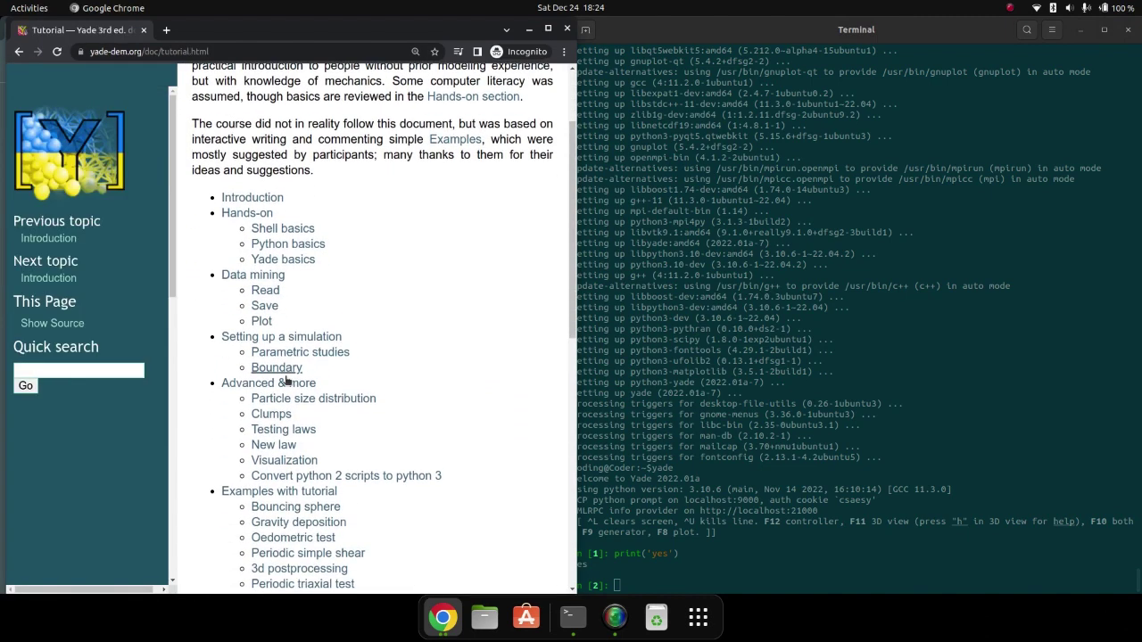
left_click(267, 485)
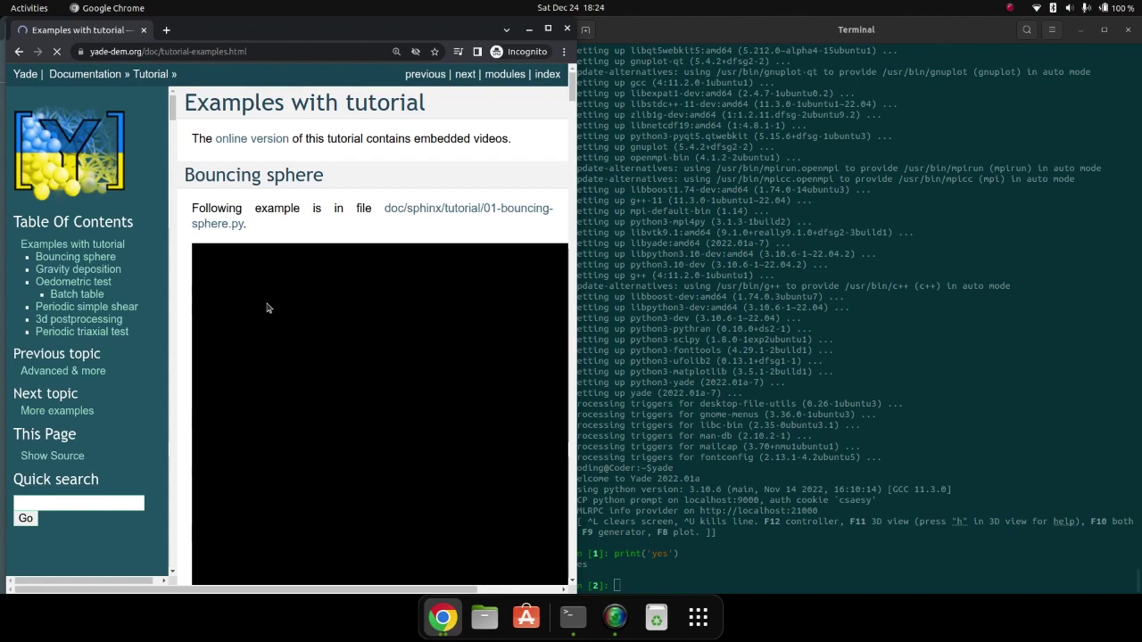
scroll(263, 310, "down", 3)
scroll(256, 313, "down", 3)
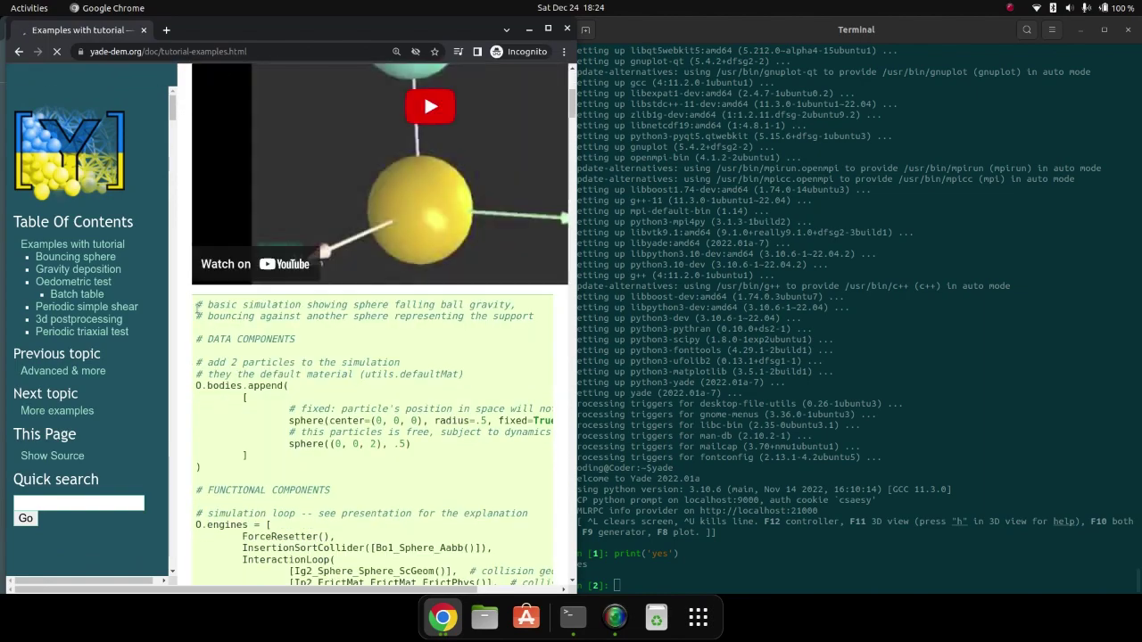
left_click_drag(199, 306, 367, 345)
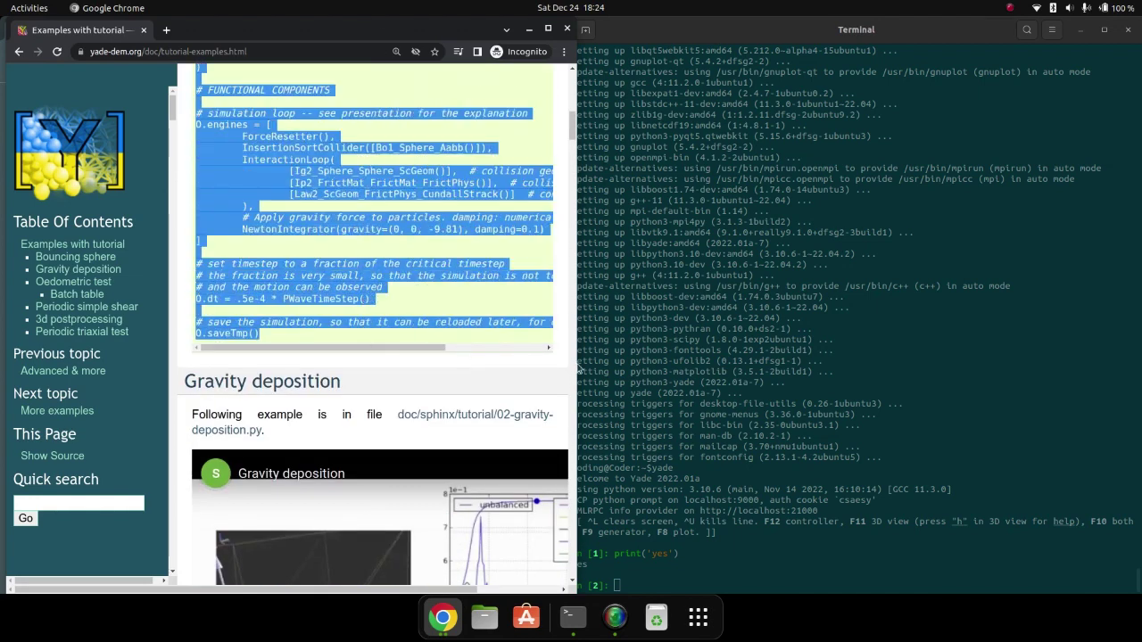
- Suspend Yade with Ctrl+Z and create an empty try1.py with touch
left_click(663, 582)
key("ctrl+z")
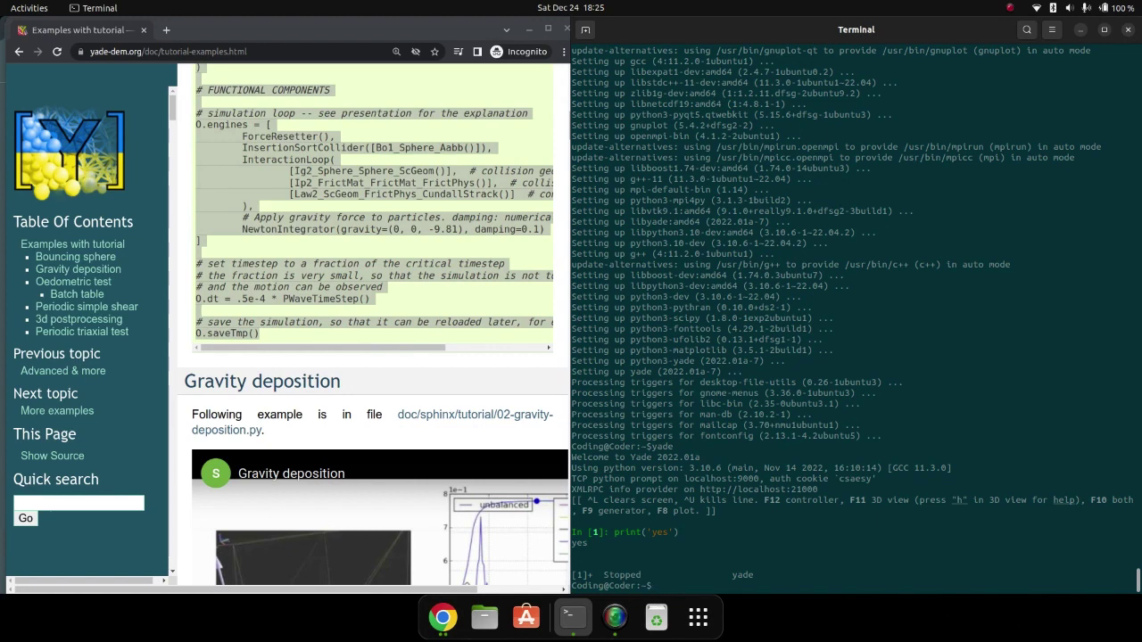
type("touch try1.py")
key("Return")
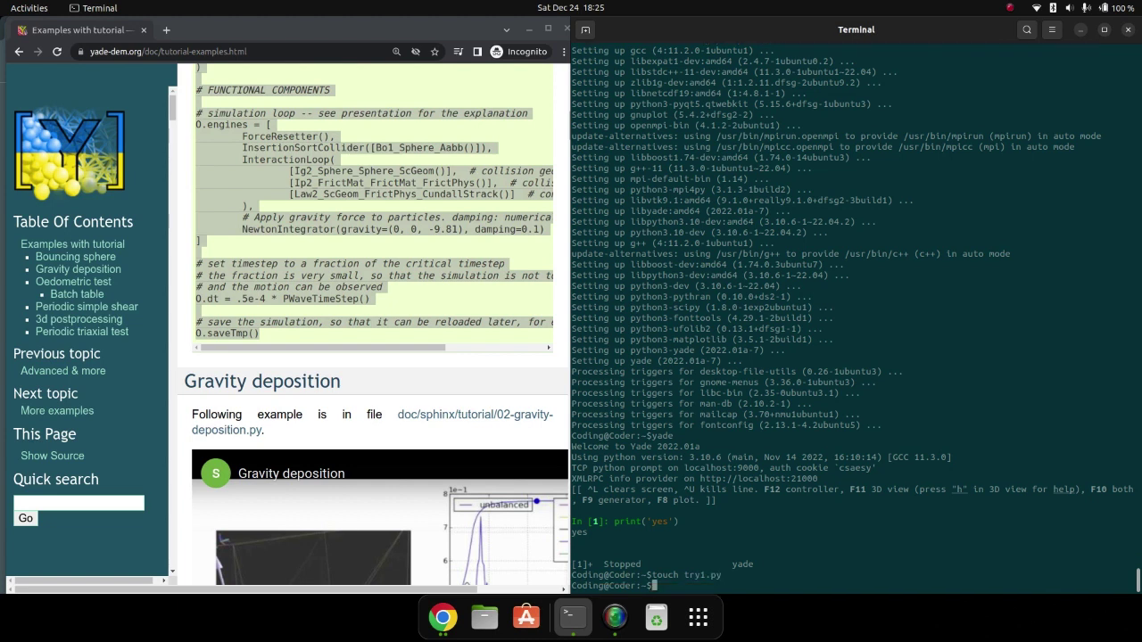
type("nano try1.py")
- Paste the bouncing-sphere script into try1.py in nano and save the file
key("Return")
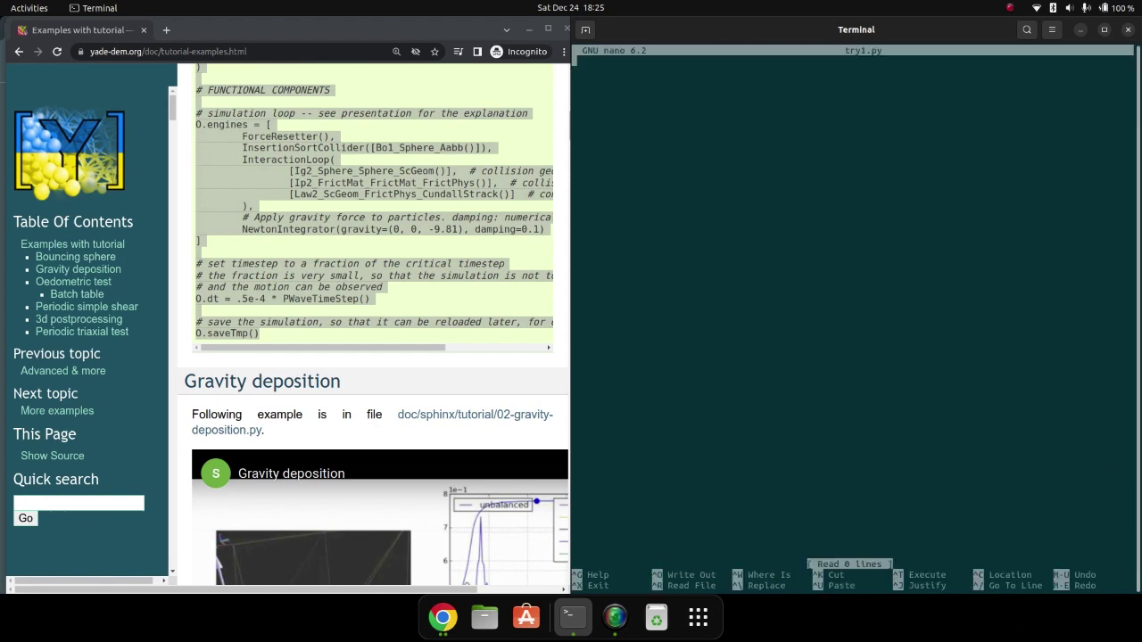
key("ctrl+shift+v")
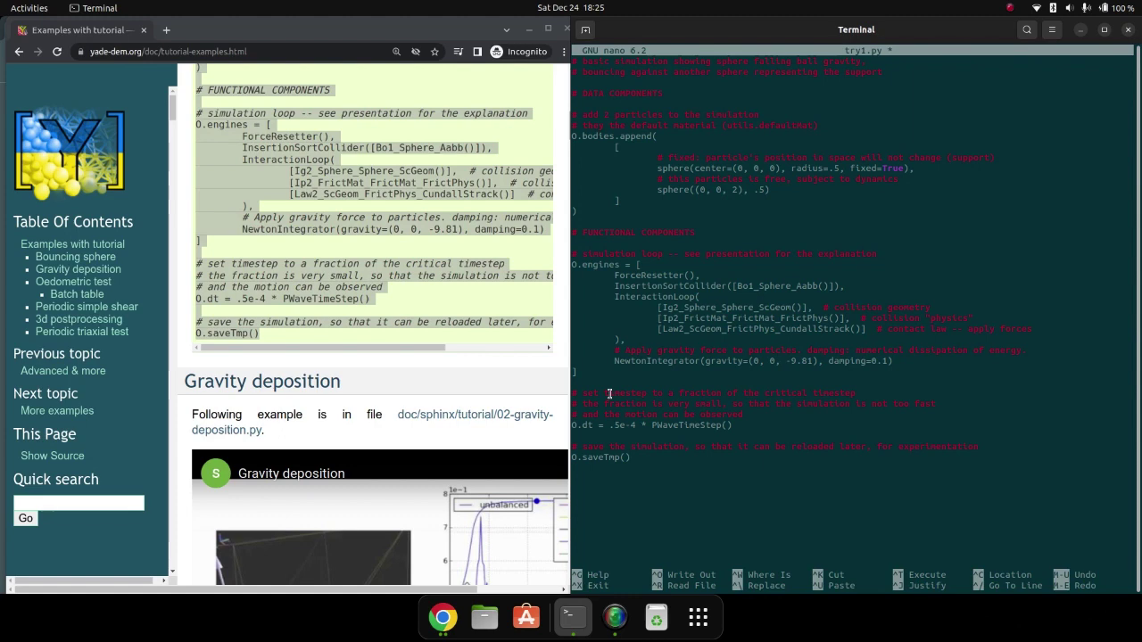
key("ctrl+x")
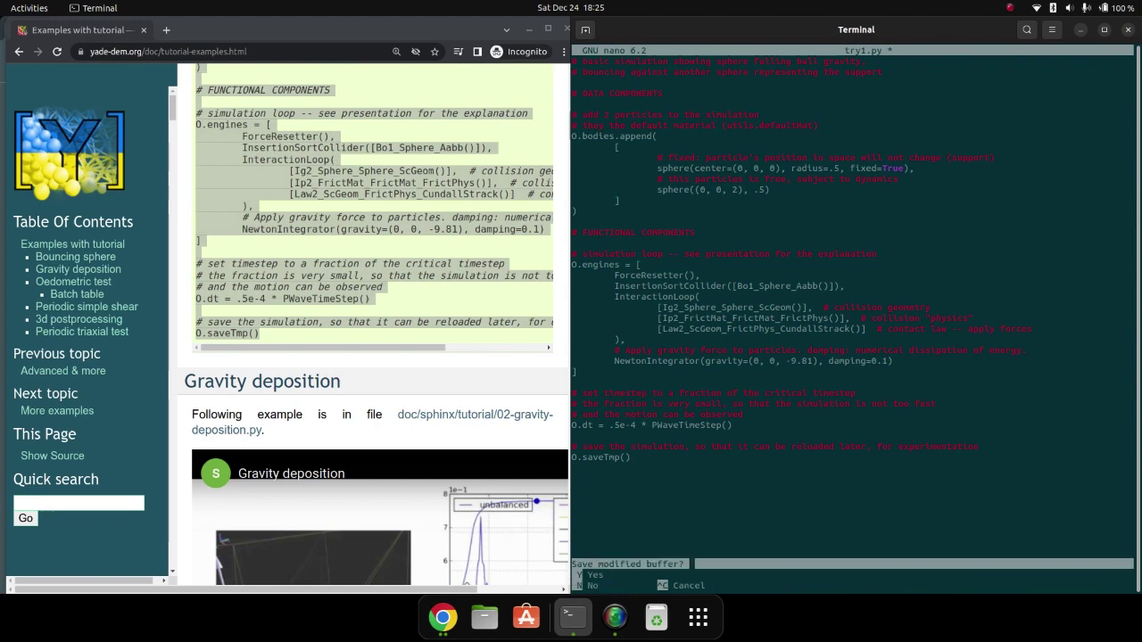
key("y")
key("Return")
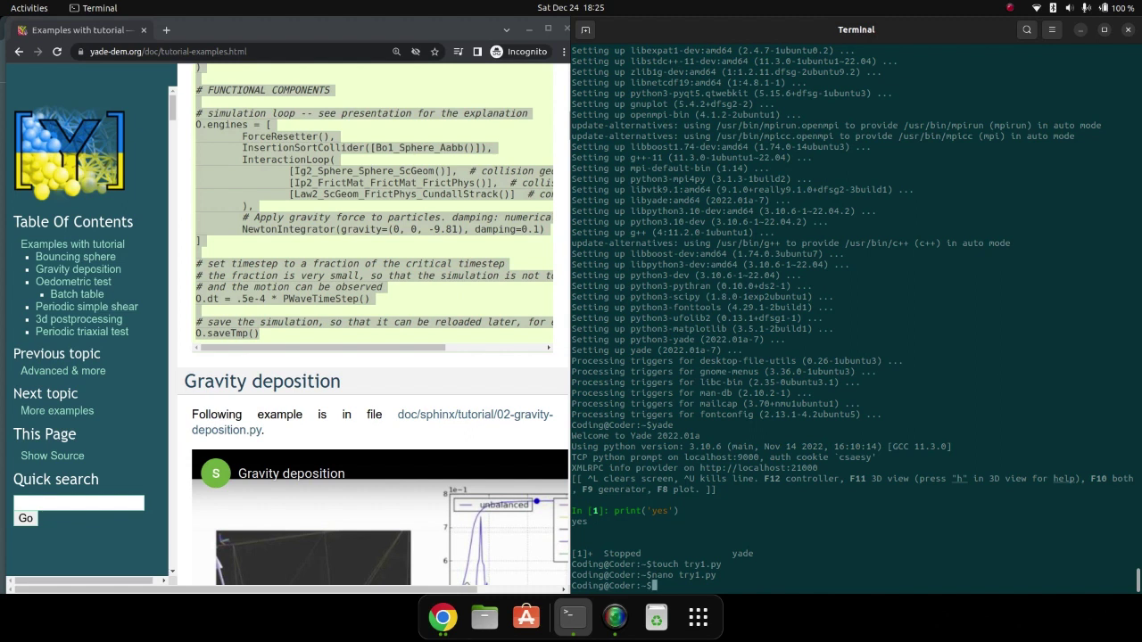
- Run 'yade try1.py', start the simulation from the controller and open the 3D view
type("yade try1.")
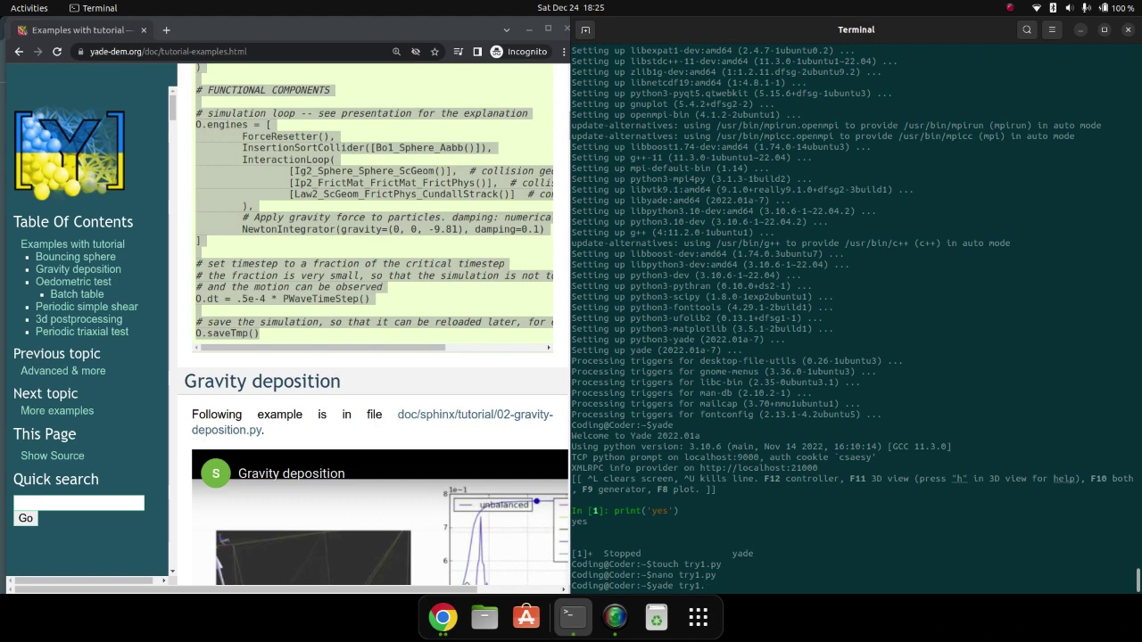
type("py")
key("Return")
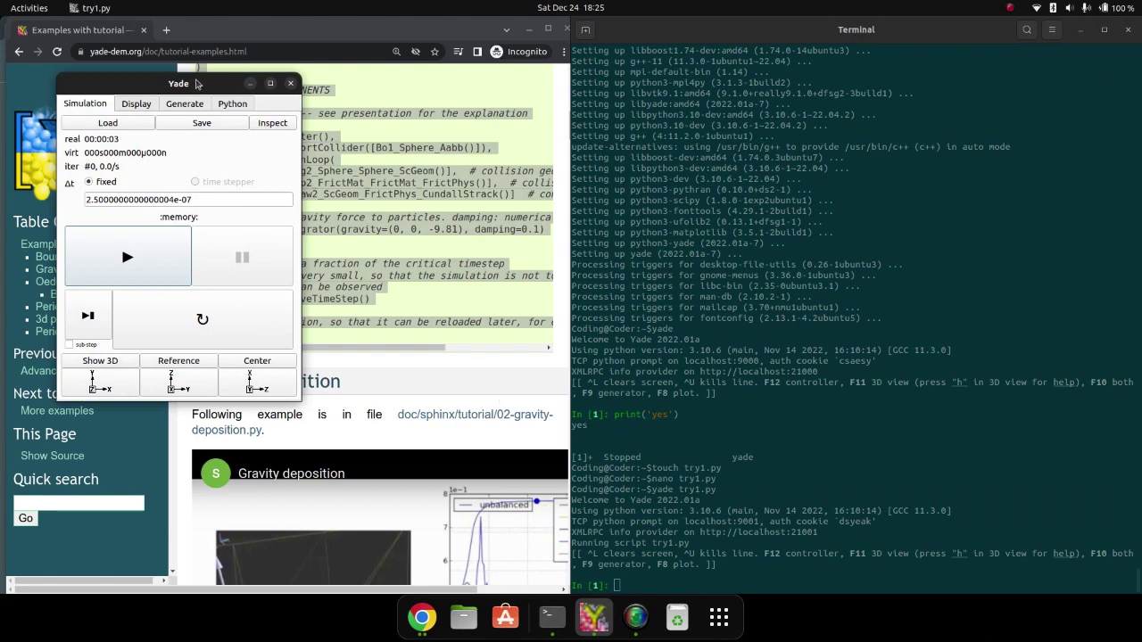
left_click_drag(179, 86, 786, 98)
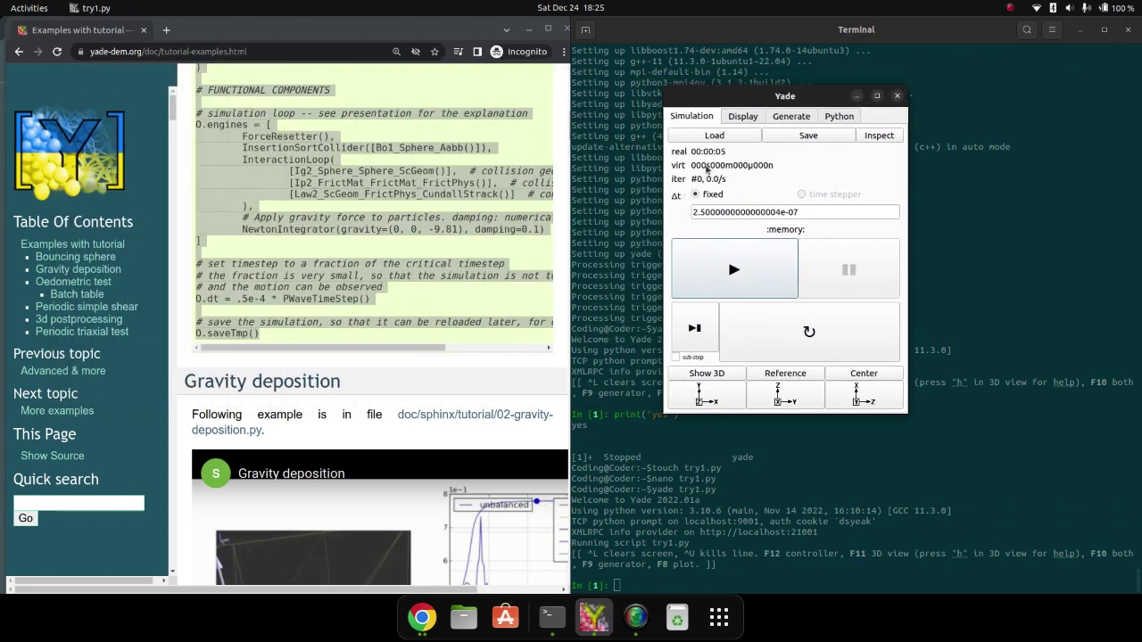
left_click(736, 270)
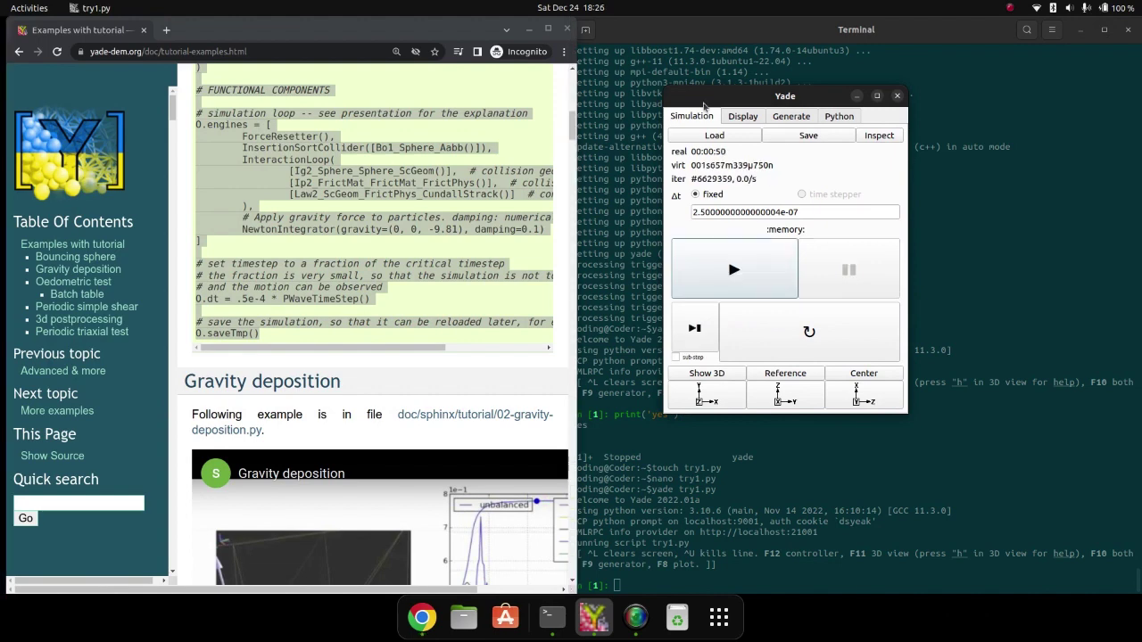
left_click_drag(704, 100, 811, 131)
left_click(805, 301)
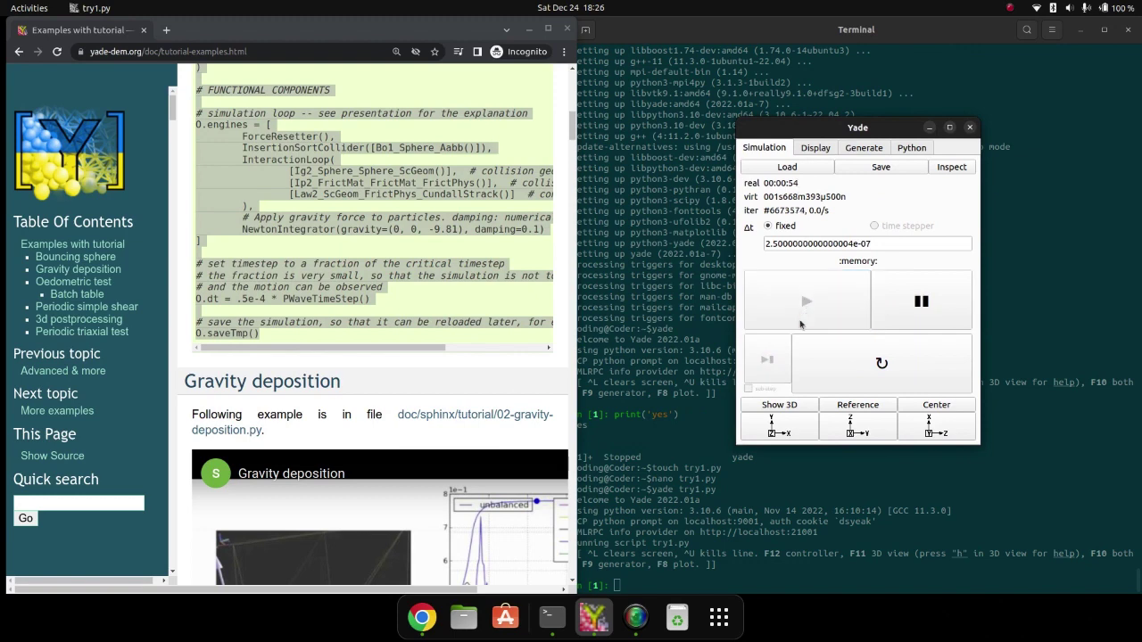
left_click(774, 404)
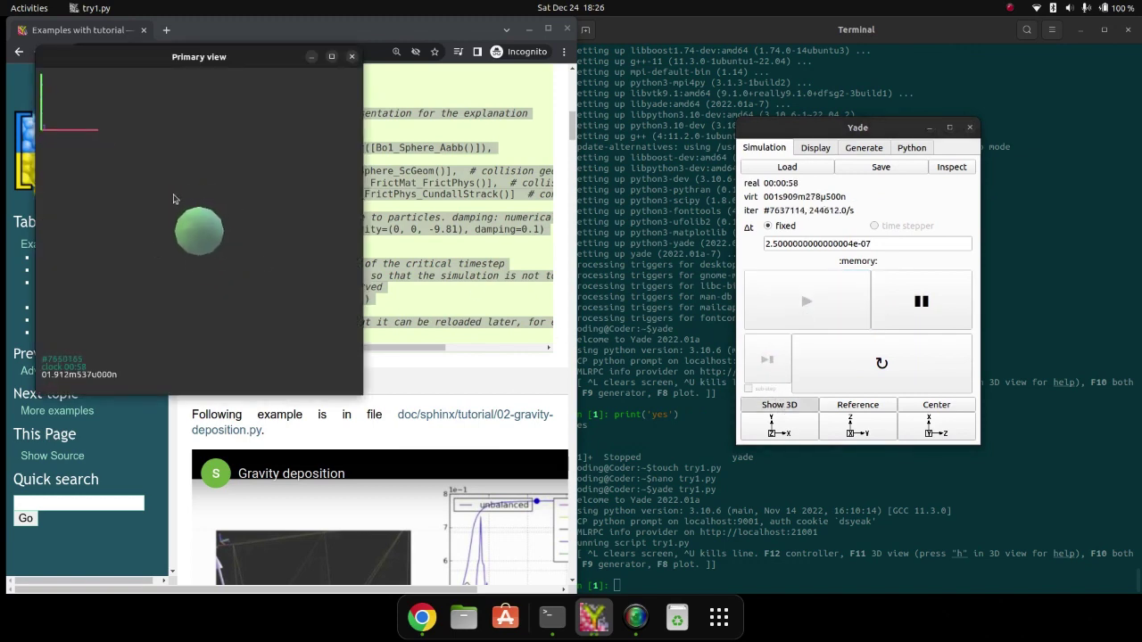
- Orbit the 3D view around the two spheres until the full axes triad is visible
left_click_drag(174, 199, 276, 149)
left_click_drag(263, 191, 296, 247)
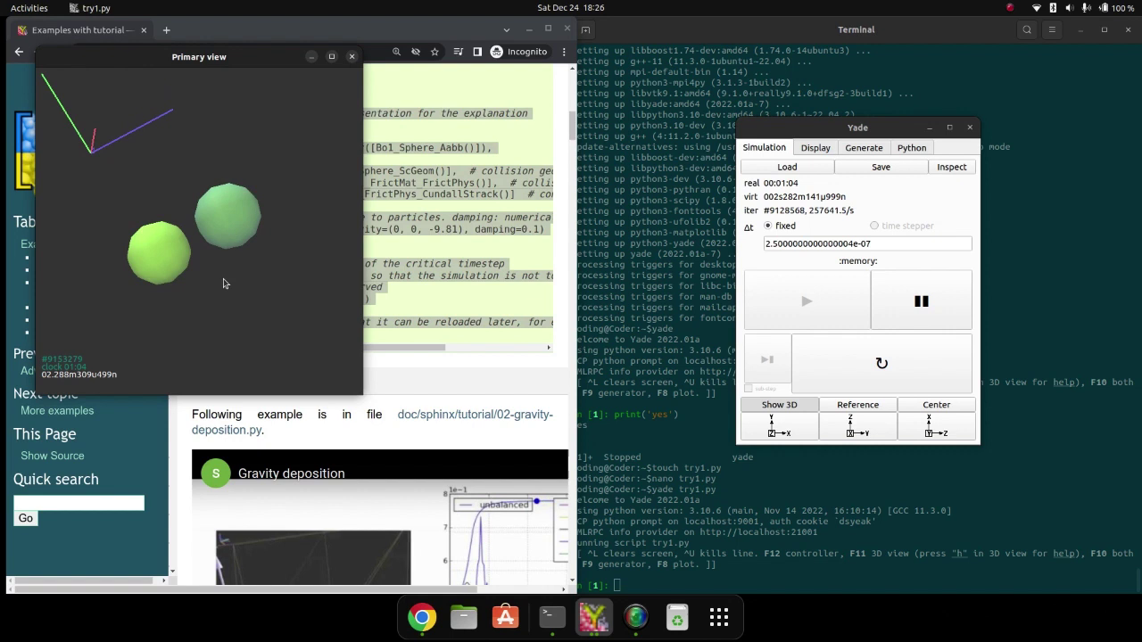
left_click_drag(224, 282, 255, 280)
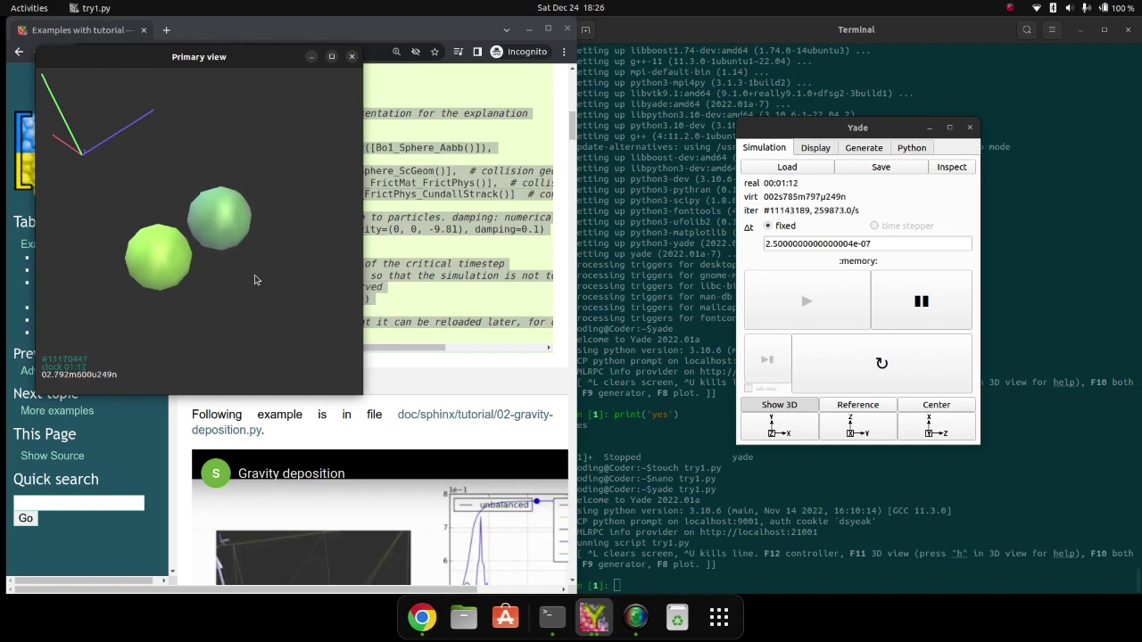
mouse_move(251, 254)
left_mouse_down()
mouse_move(242, 247)
mouse_move(219, 275)
mouse_move(239, 265)
left_mouse_up()
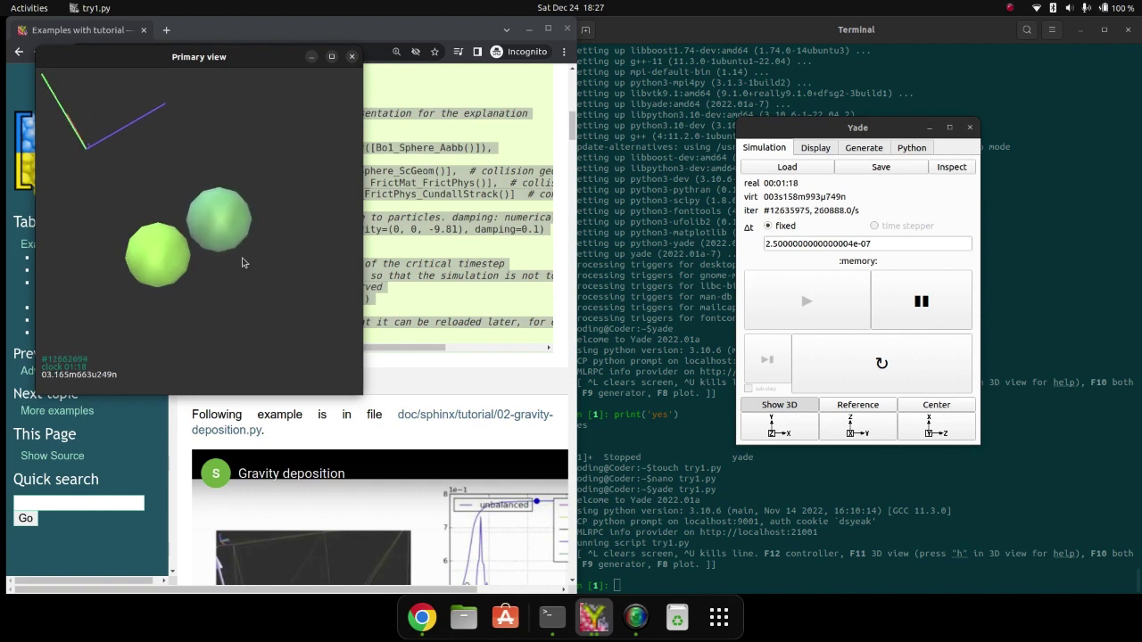
left_click_drag(209, 282, 247, 277)
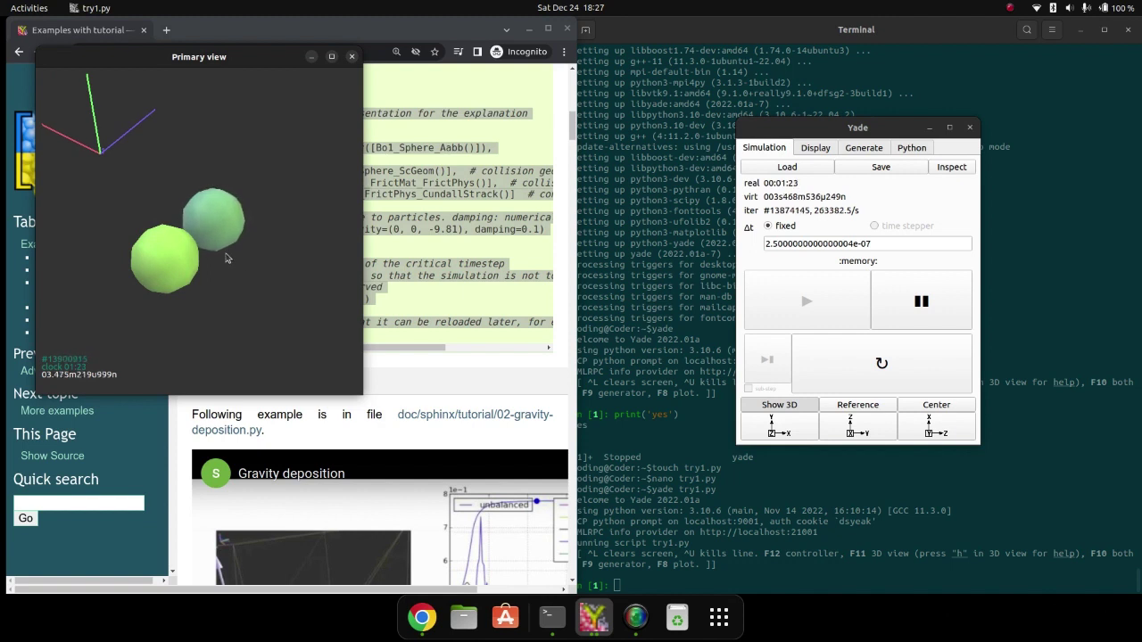
left_click_drag(258, 241, 250, 201)
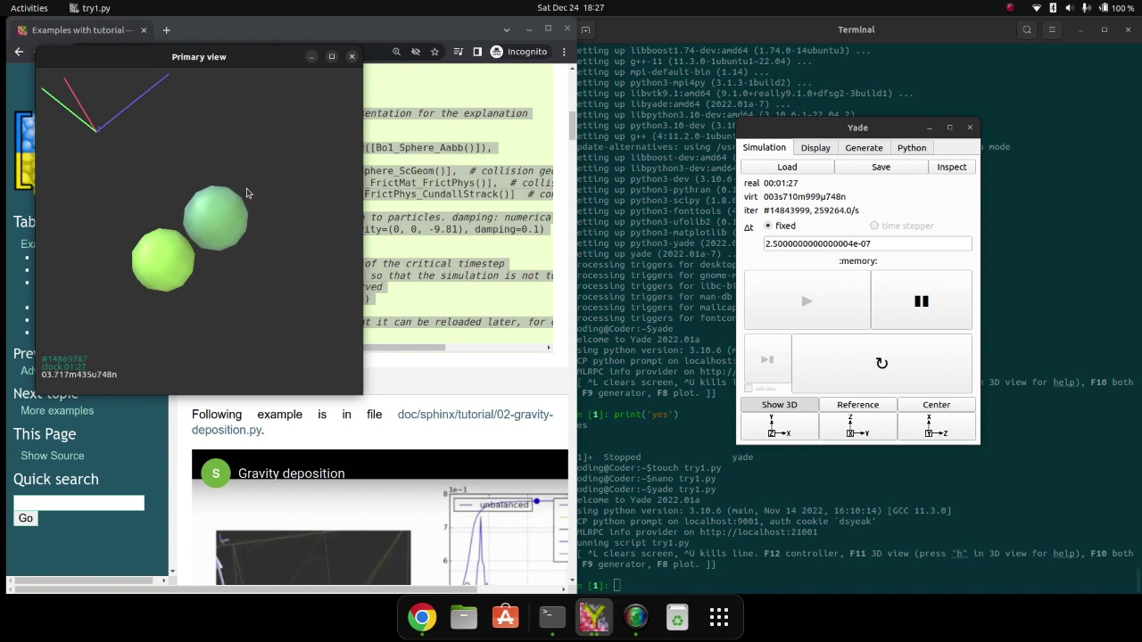
left_click_drag(216, 300, 236, 282)
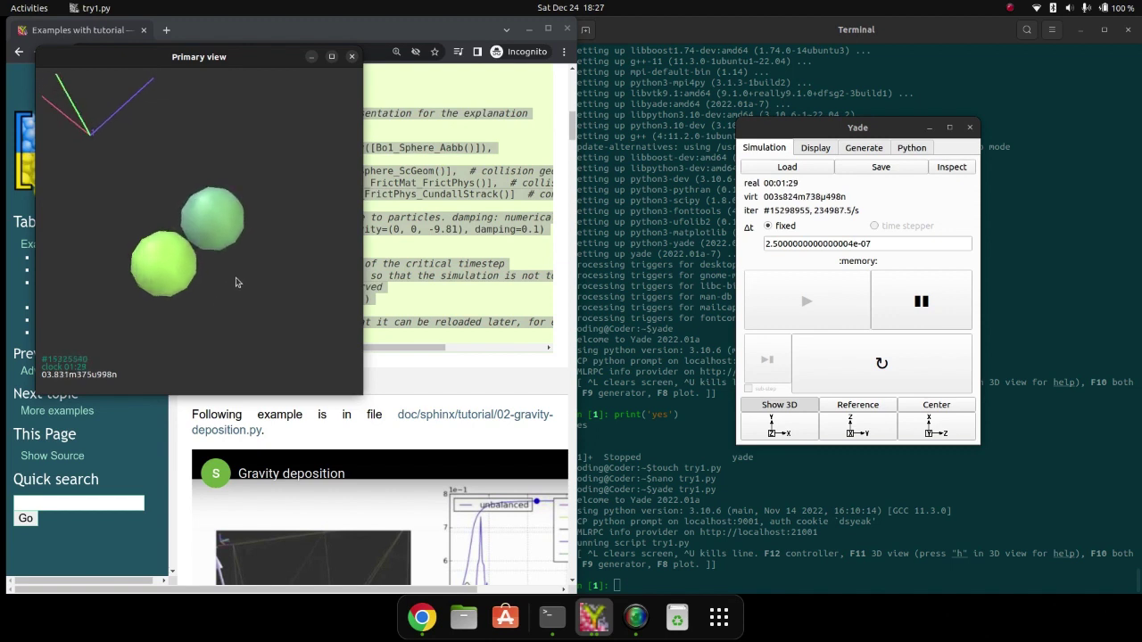
left_click_drag(263, 166, 238, 197)
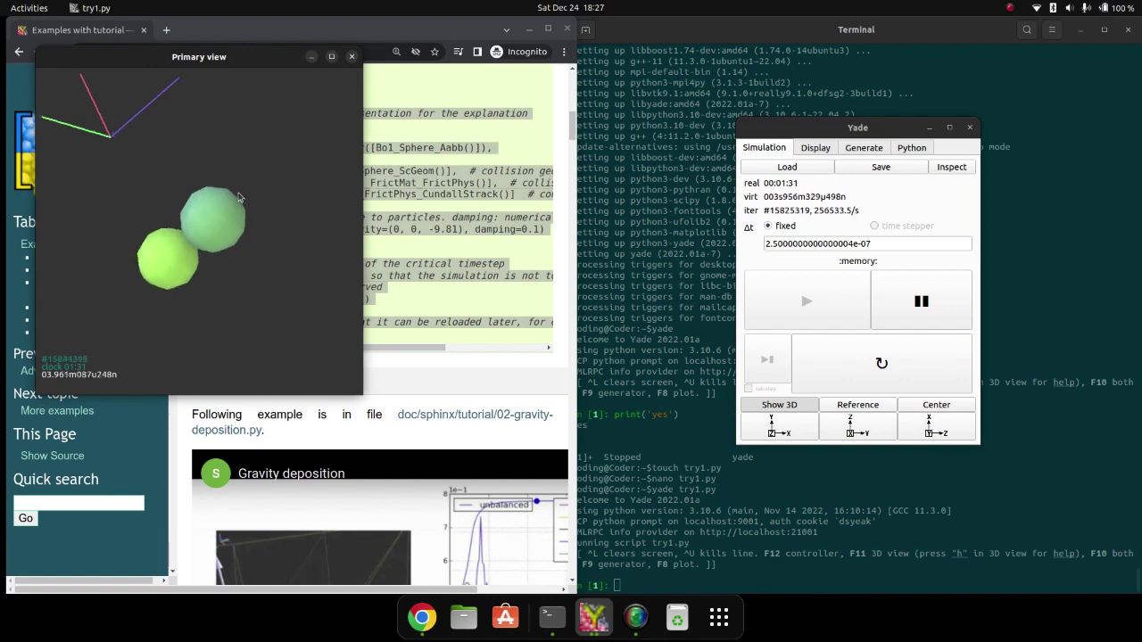
left_click_drag(161, 178, 256, 168)
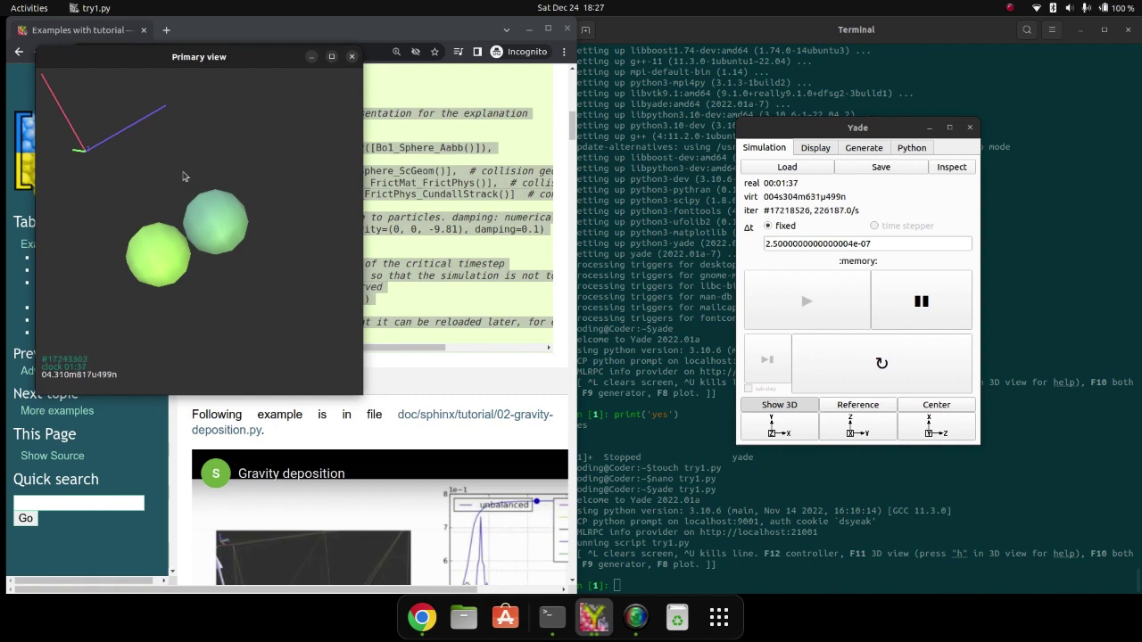
left_click_drag(178, 182, 179, 196)
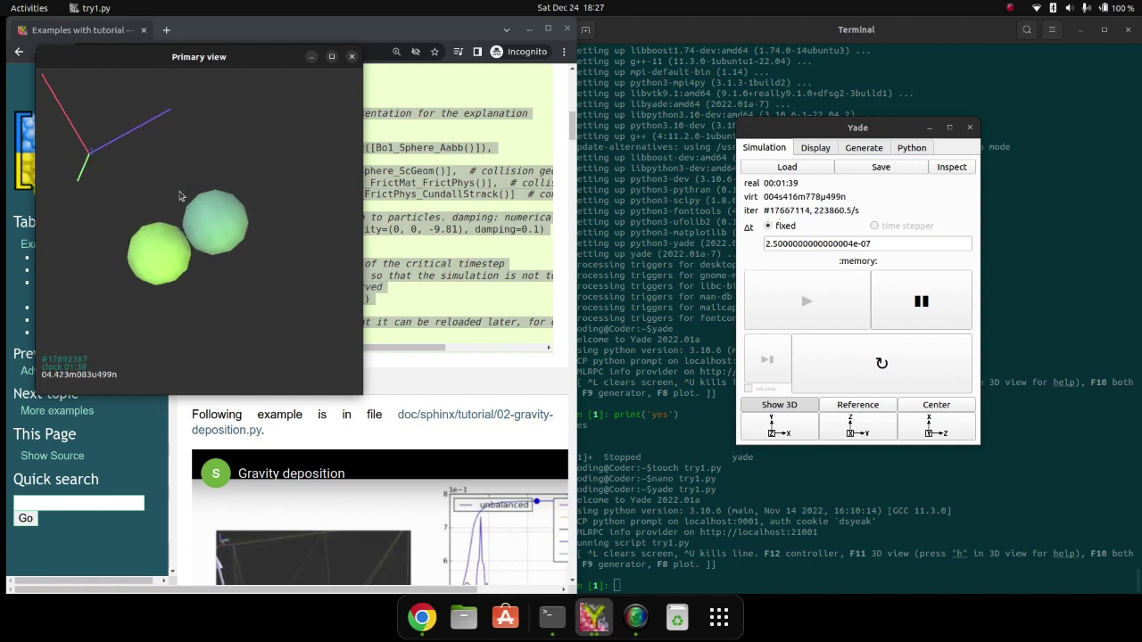